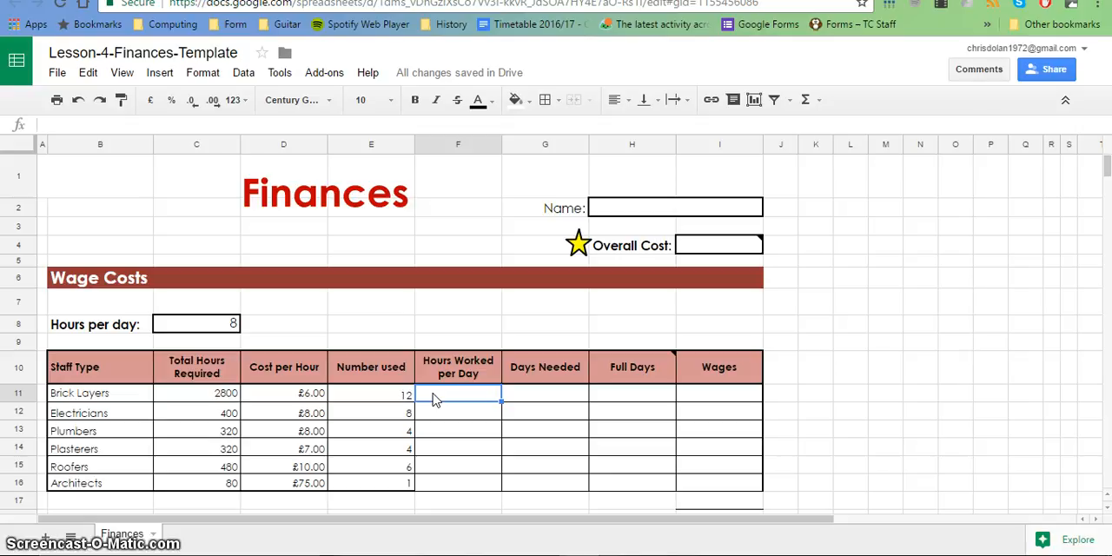
# Check the spreadsheet help sheet, and enter =E11*C8 in F11 for the Brick Layers' Hours Worked per Day.
pyautogui.click(383, 1)
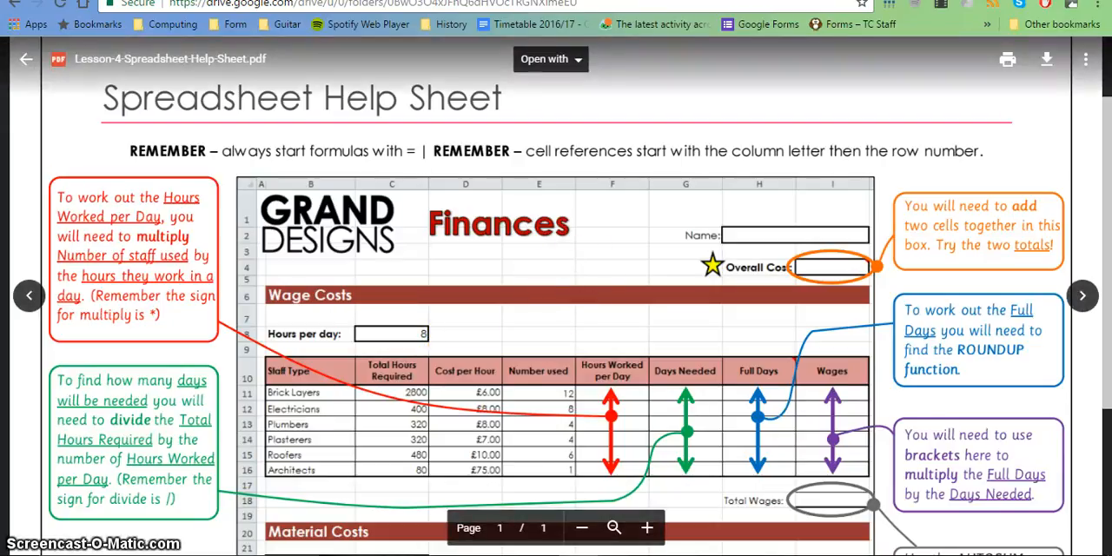
pyautogui.click(532, 554)
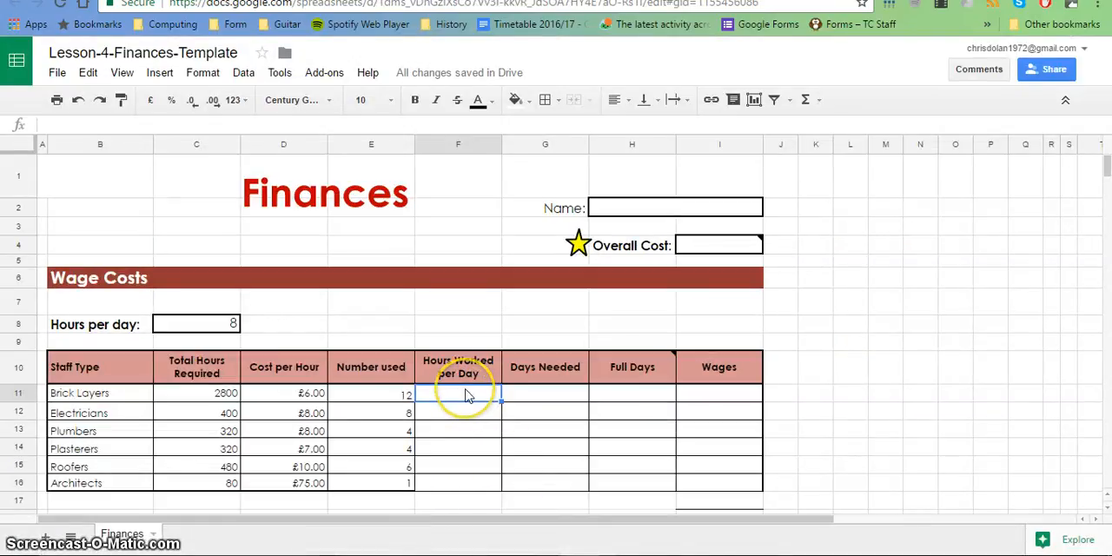
pyautogui.write('=')
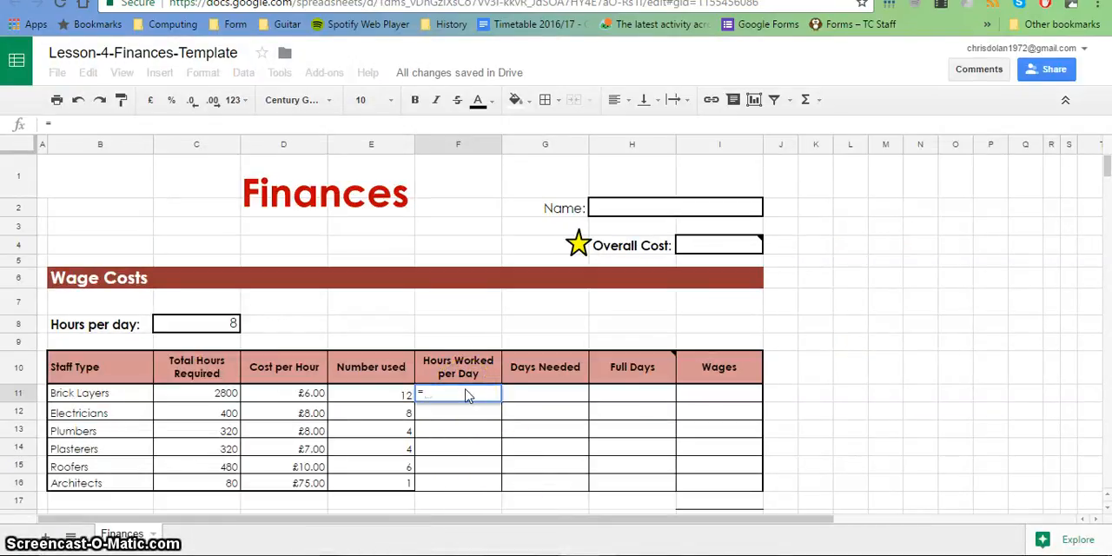
pyautogui.click(404, 391)
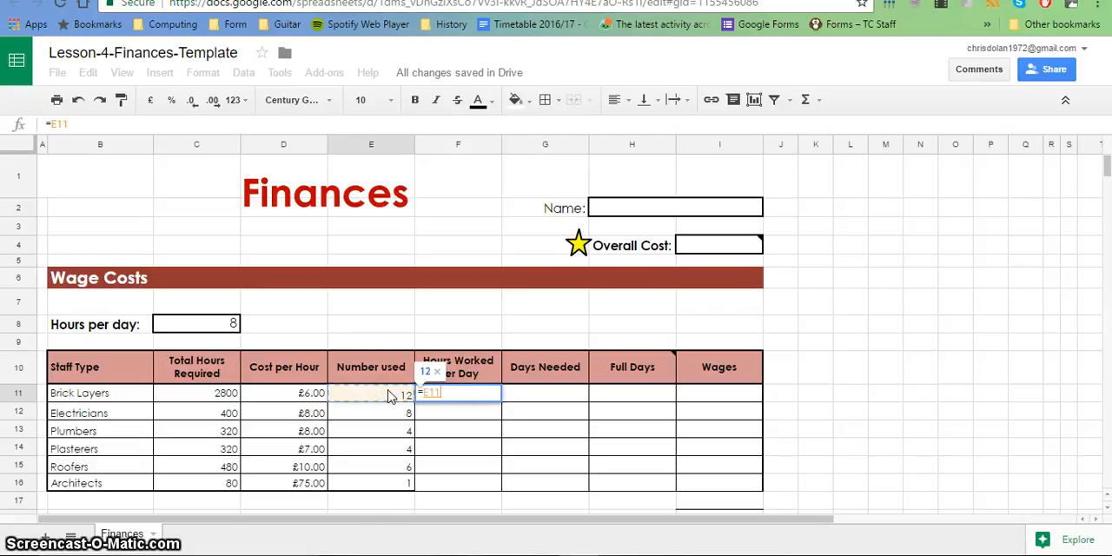
pyautogui.write('*')
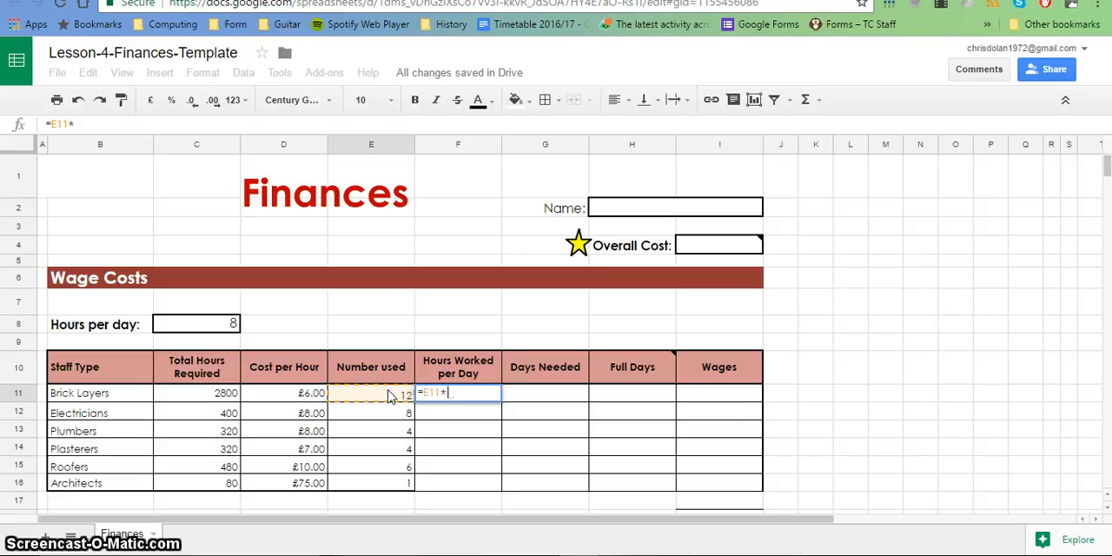
pyautogui.click(195, 322)
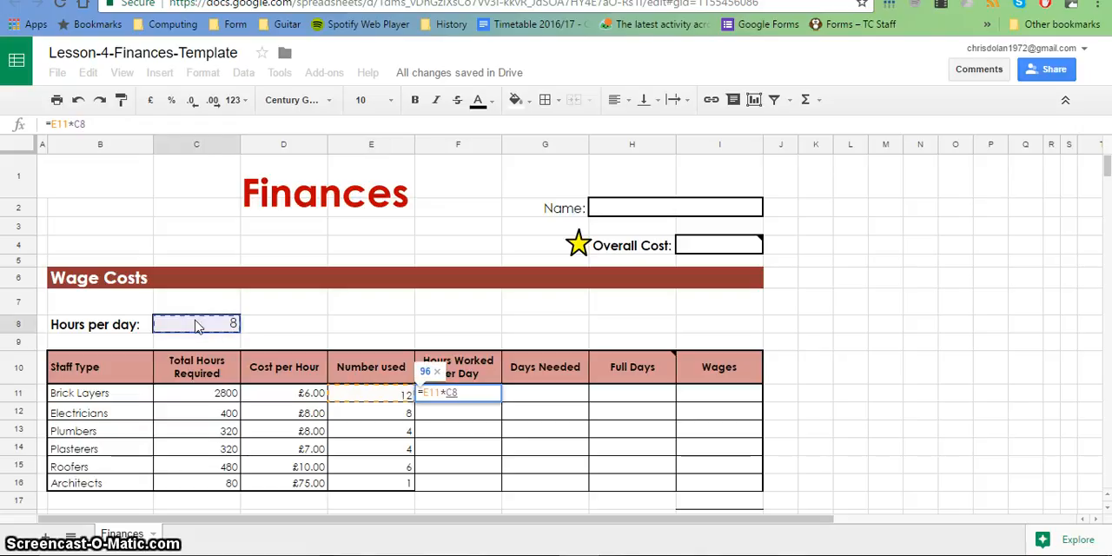
pyautogui.press('Return')
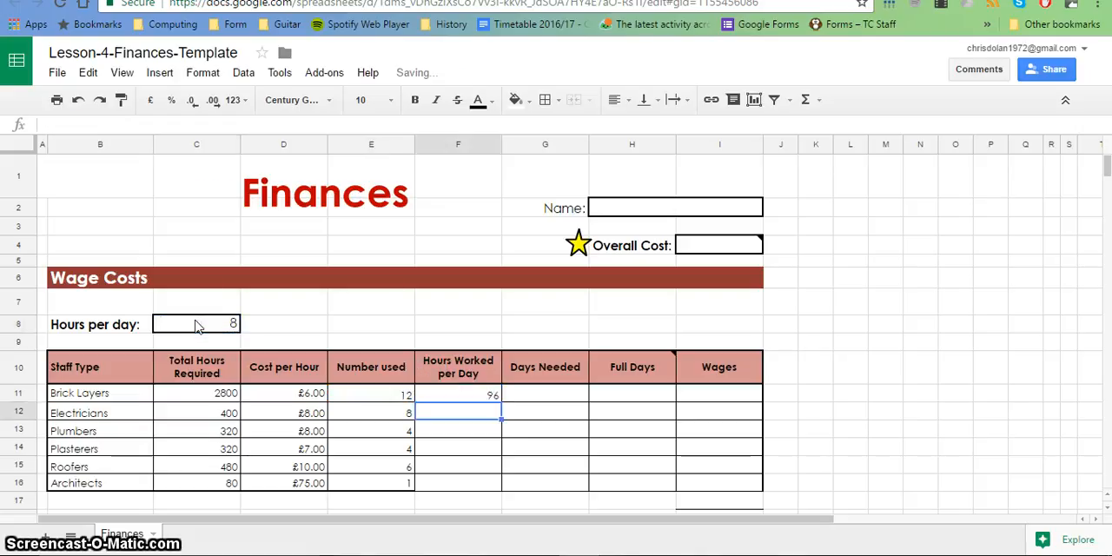
pyautogui.click(463, 395)
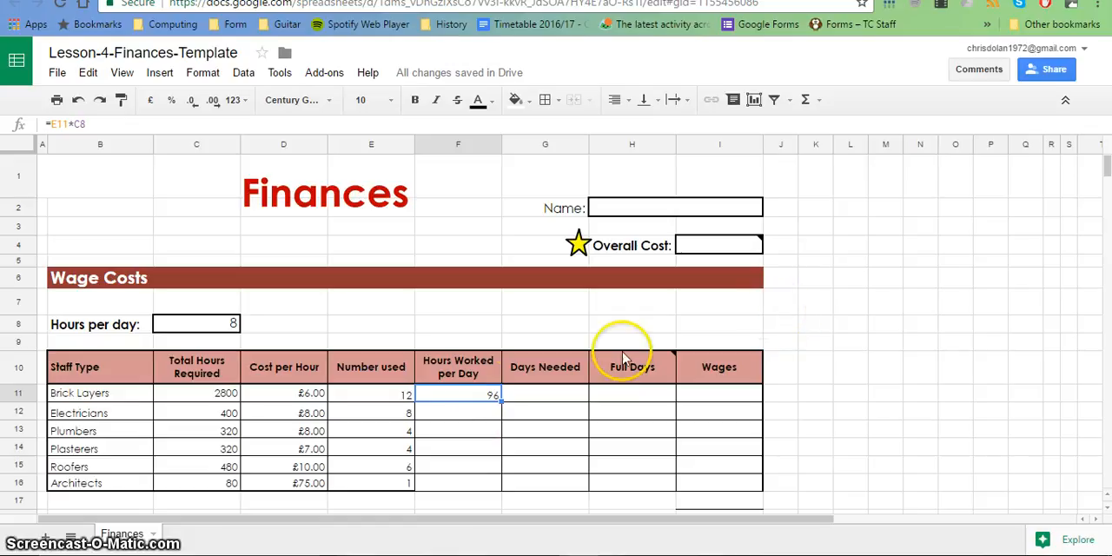
# Enter =E12*C8 in F12 for the Electricians' Hours Worked per Day.
pyautogui.click(461, 416)
pyautogui.click(458, 405)
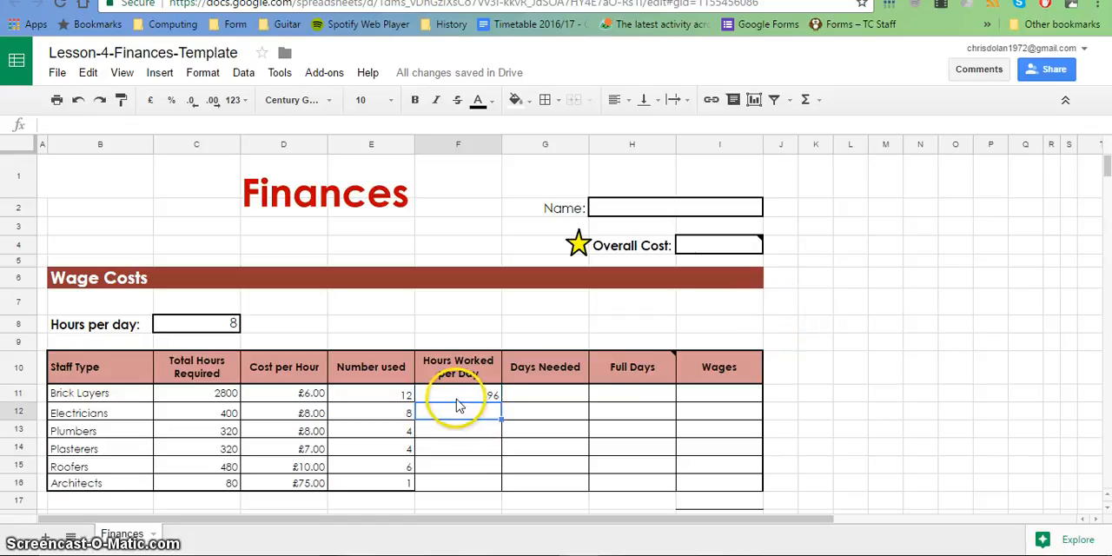
pyautogui.write('=')
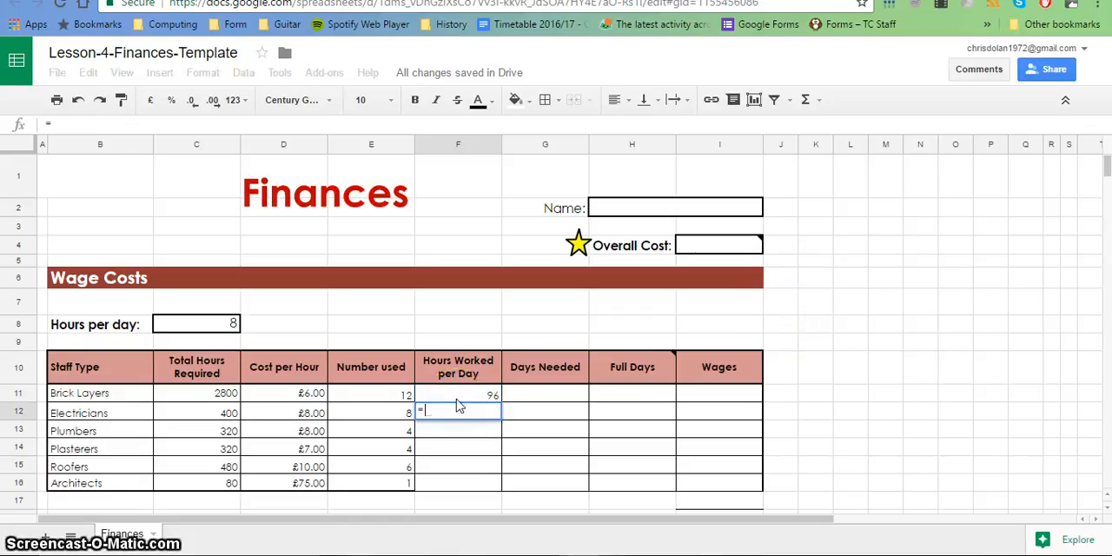
pyautogui.click(398, 414)
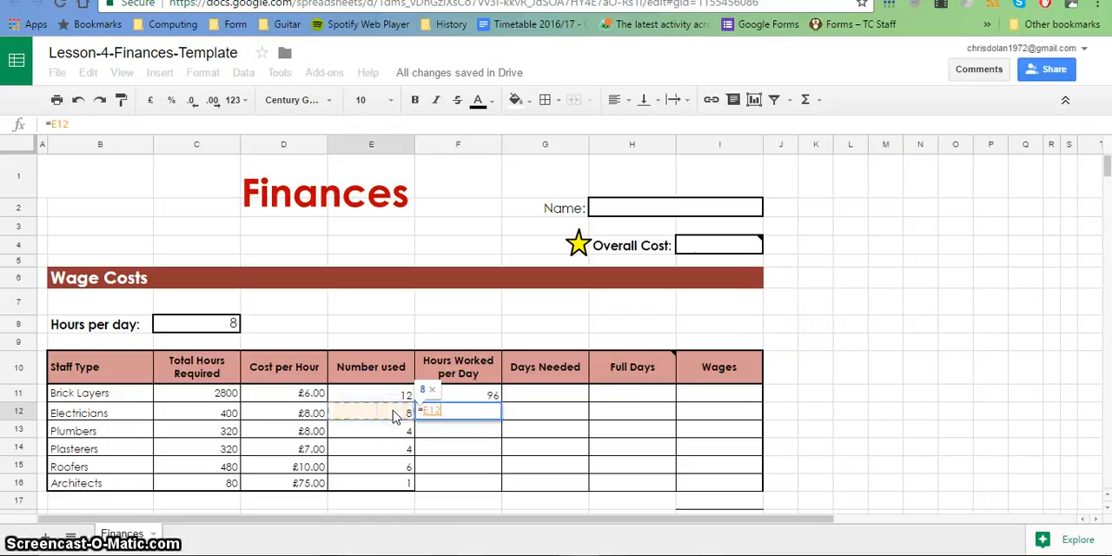
pyautogui.write('*')
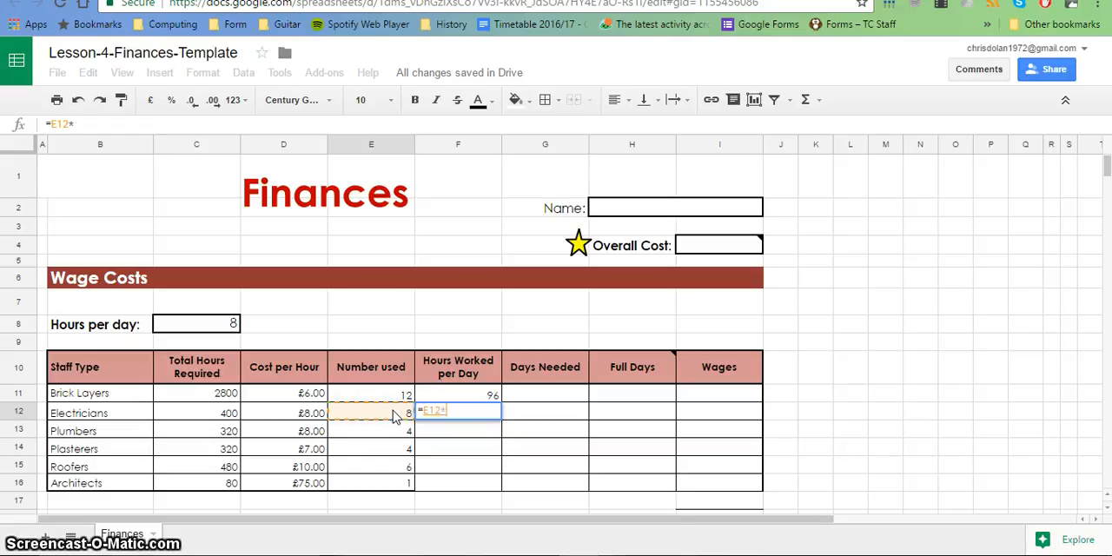
pyautogui.click(200, 323)
pyautogui.press('Return')
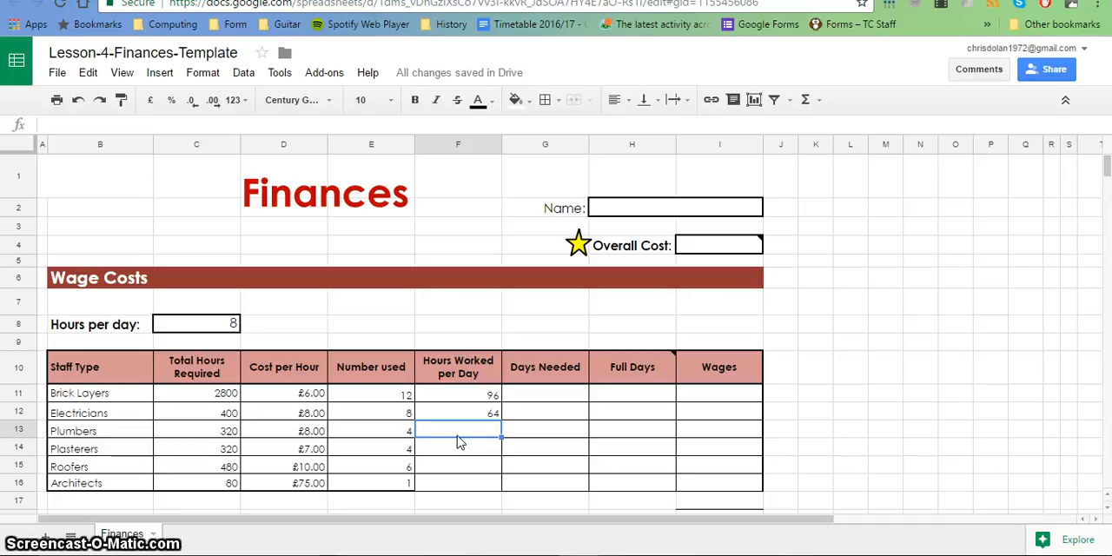
# Try filling the relative formula from F11 down through F16 for the remaining staff types.
pyautogui.press('Up')
pyautogui.press('Up')
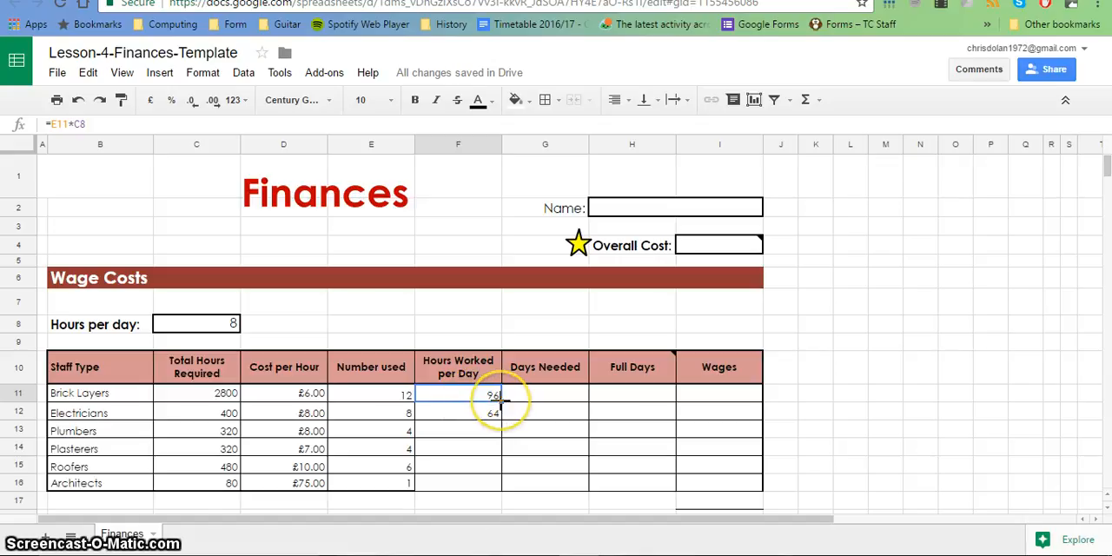
pyautogui.moveTo(501, 398); pyautogui.dragTo(484, 482)
# Go through the Hours Worked per Day cells F11 to F16 to examine the filled-down formulas.
pyautogui.click(462, 414)
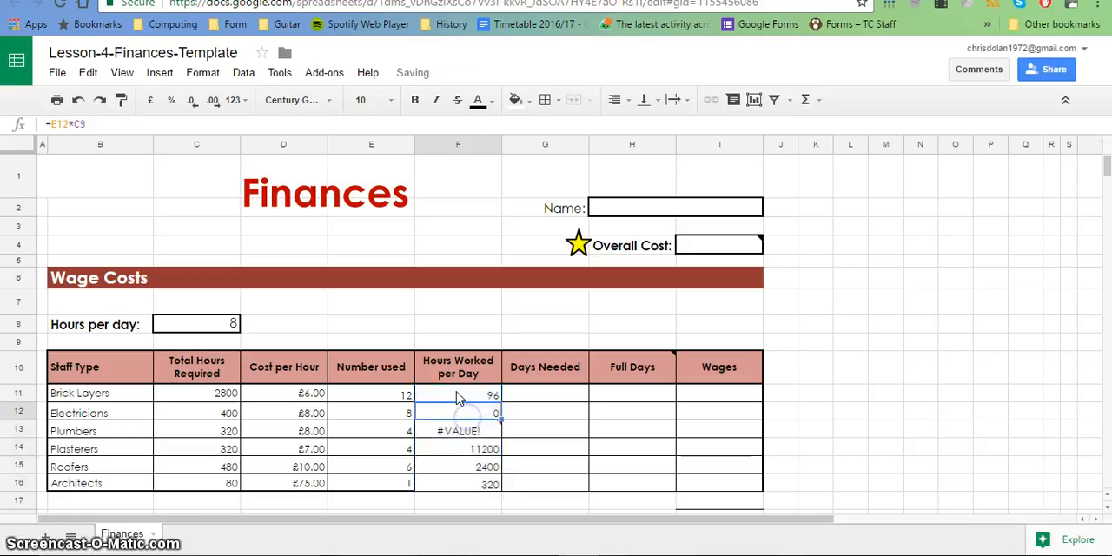
pyautogui.click(456, 395)
pyautogui.click(457, 412)
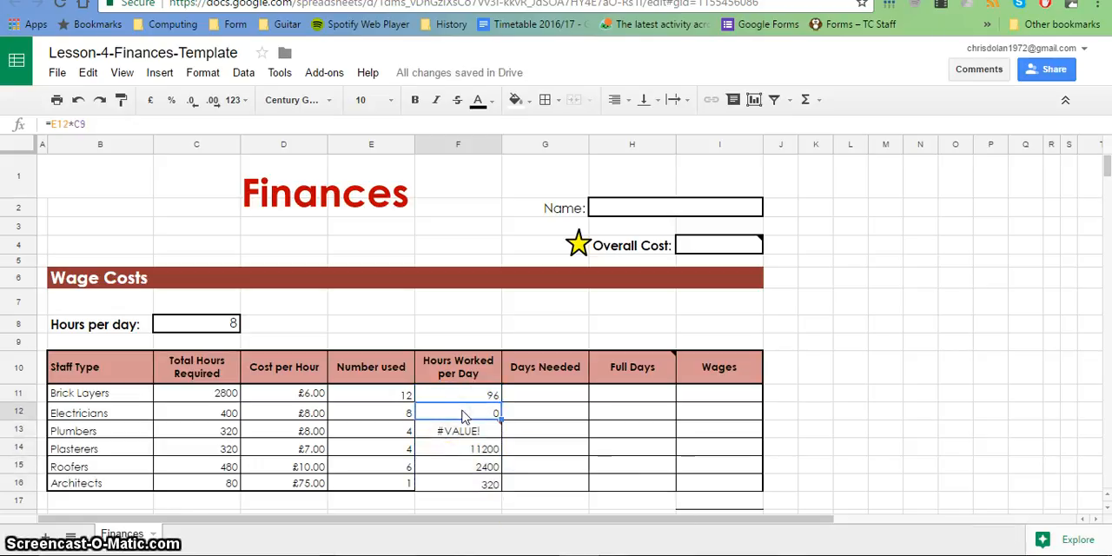
pyautogui.press('Down')
pyautogui.press('Down')
pyautogui.press('Down')
pyautogui.press('Down')
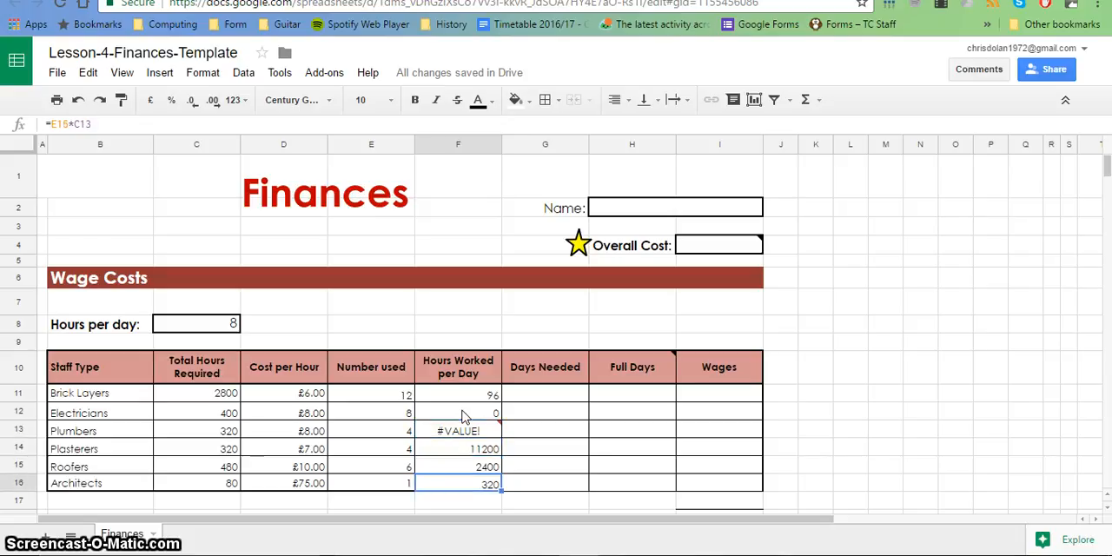
pyautogui.press('Up')
pyautogui.press('Up')
pyautogui.press('Up')
pyautogui.press('Up')
pyautogui.press('Up')
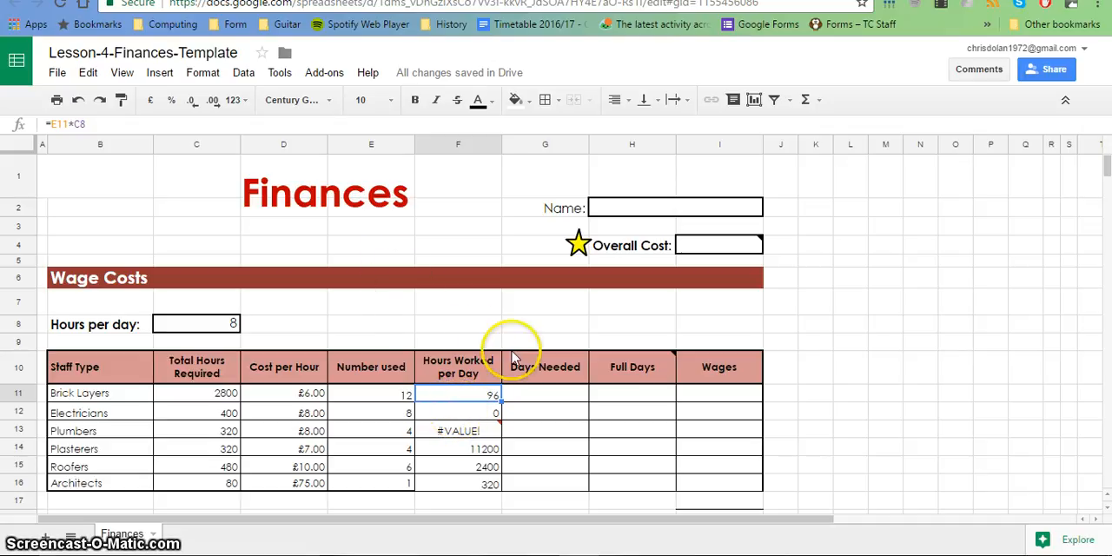
# Compare the number-used and hours-per-day cell references in the formulas from F12 to F16 with those in F11.
pyautogui.click(449, 410)
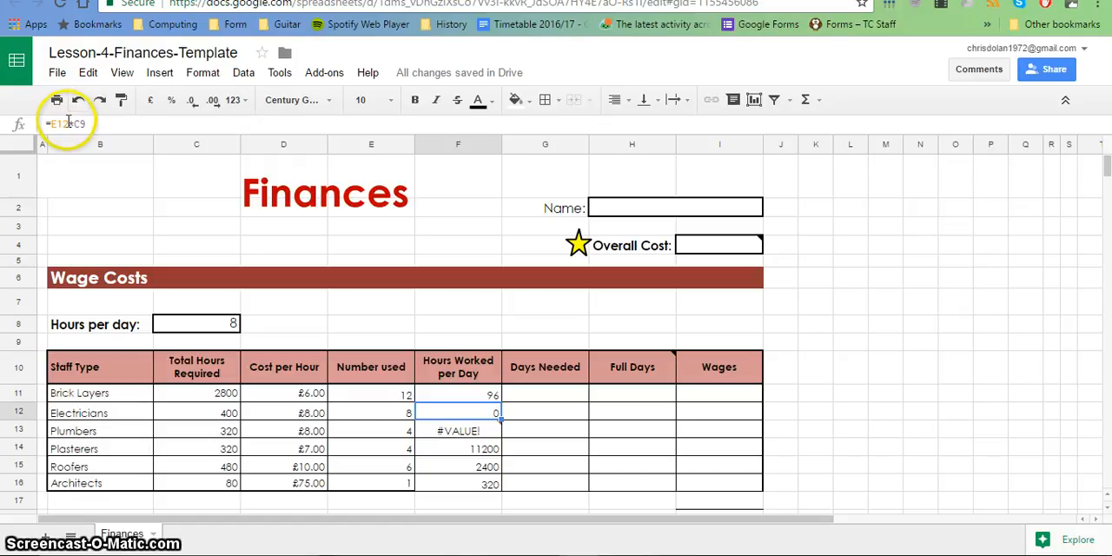
pyautogui.click(456, 430)
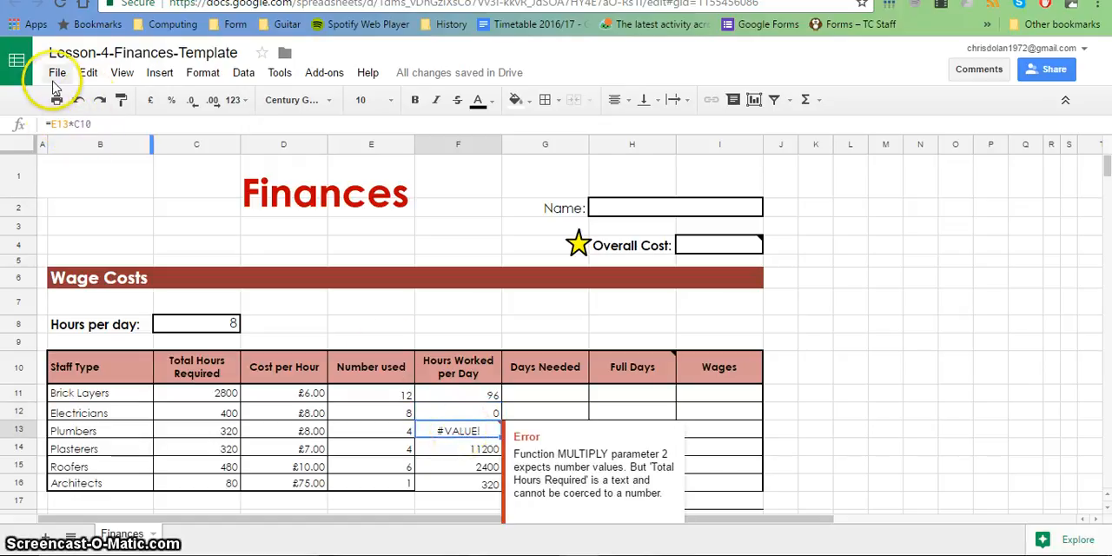
pyautogui.click(61, 126)
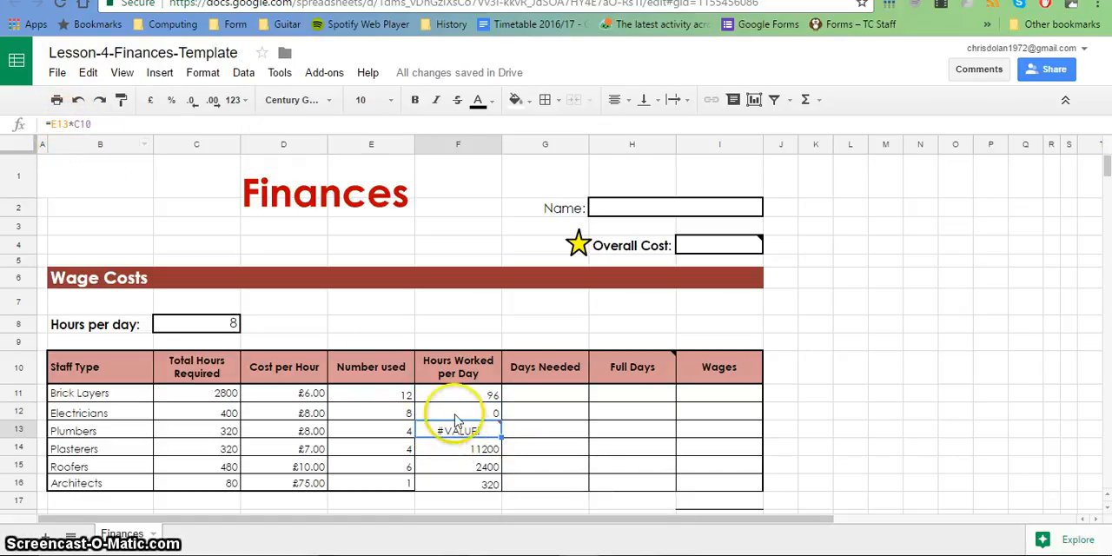
pyautogui.press('Down')
pyautogui.press('Down')
pyautogui.press('Down')
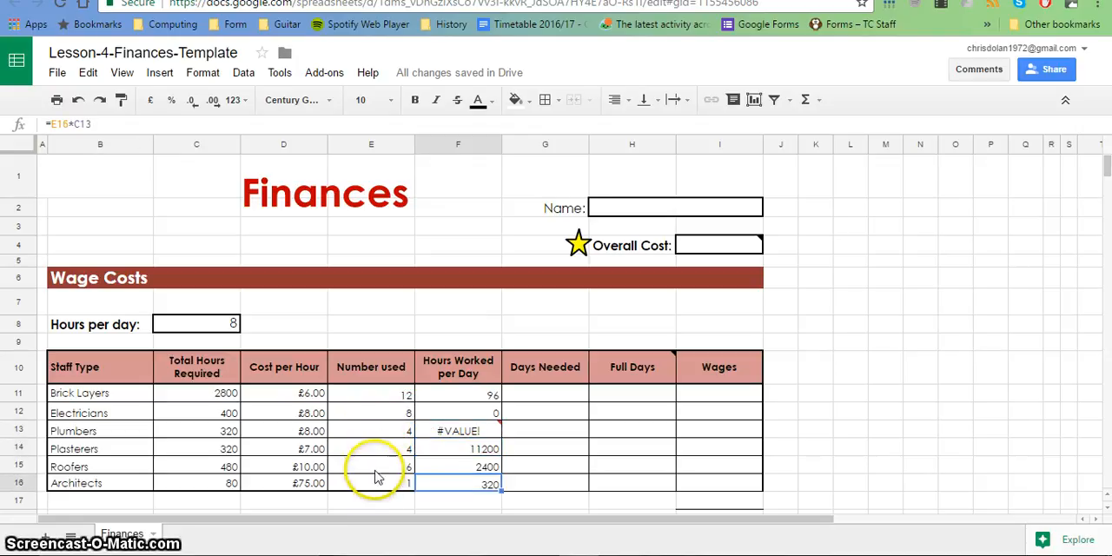
pyautogui.press('Up')
pyautogui.press('Up')
pyautogui.press('Up')
pyautogui.press('Up')
pyautogui.press('Up')
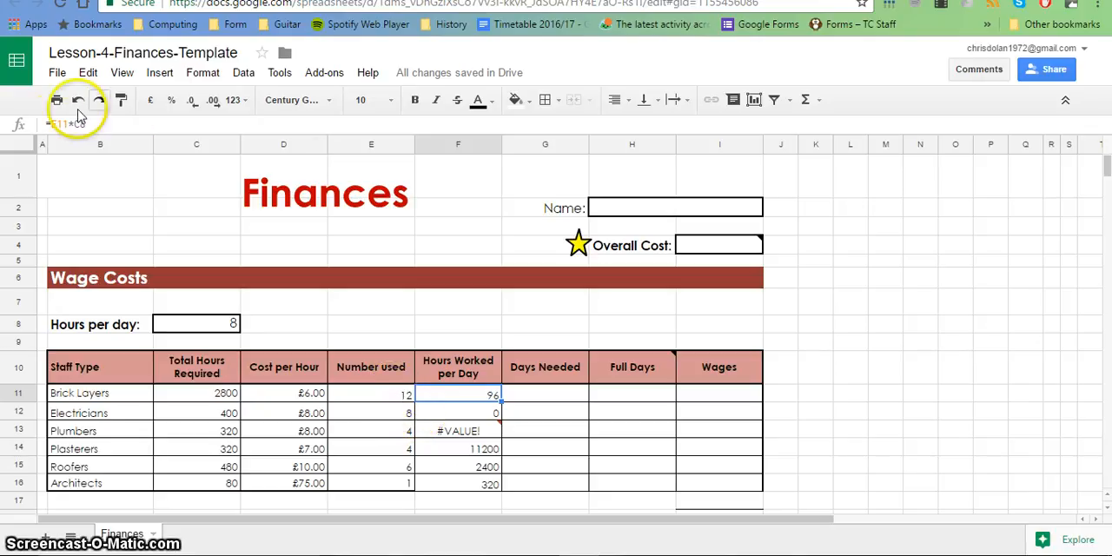
pyautogui.click(54, 124)
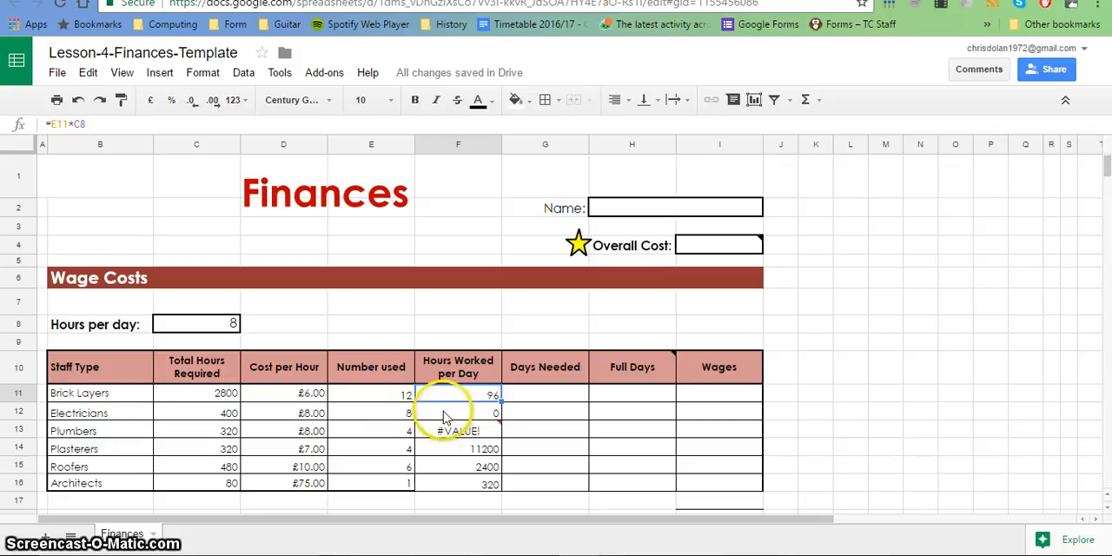
# Make the hours-per-day reference in F11 absolute as =E11*$C$8, and fill the formula down through F16.
pyautogui.moveTo(436, 422)
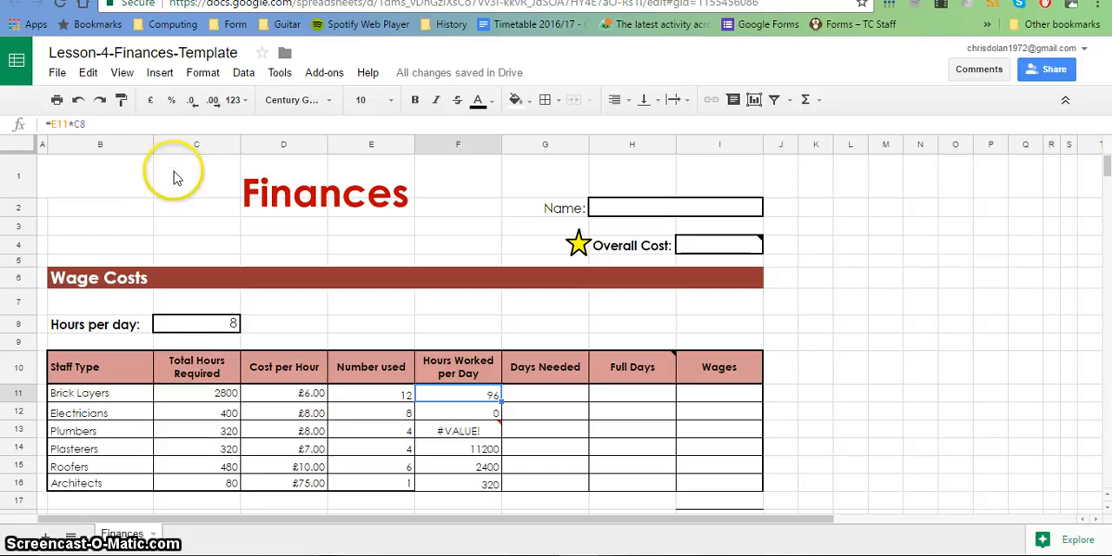
pyautogui.click(77, 124)
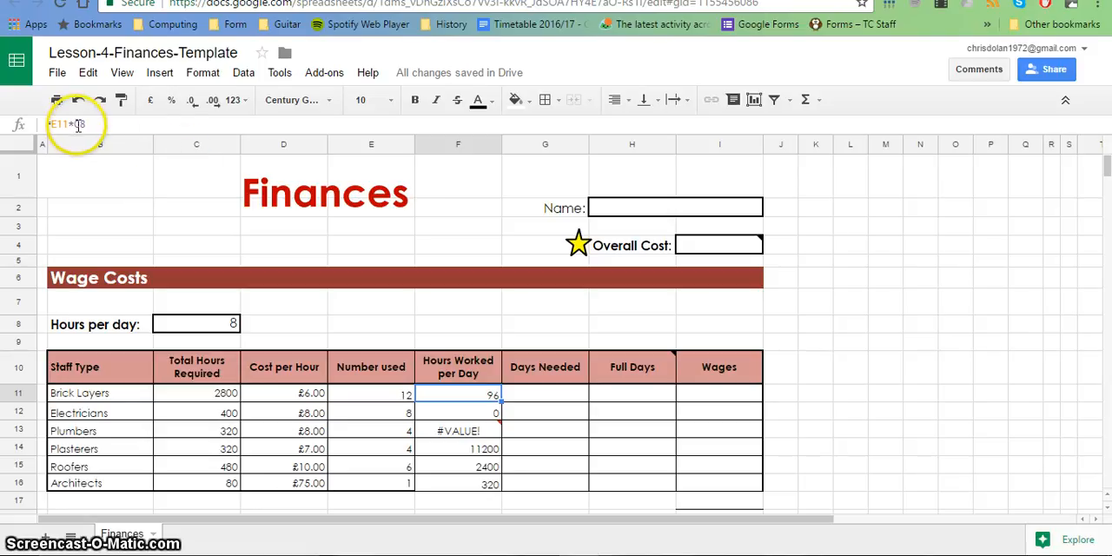
pyautogui.click(77, 124)
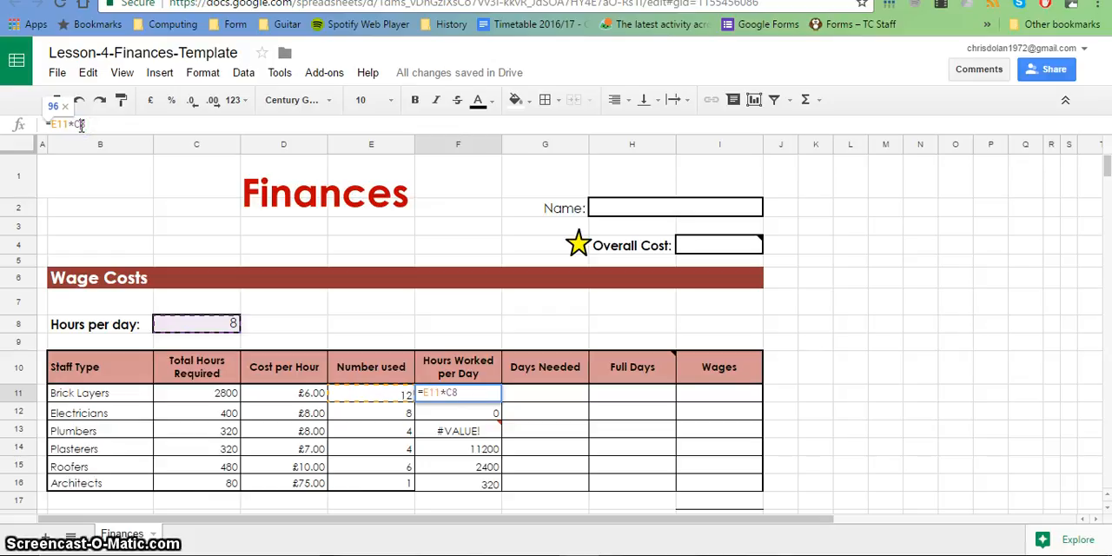
pyautogui.press('F4')
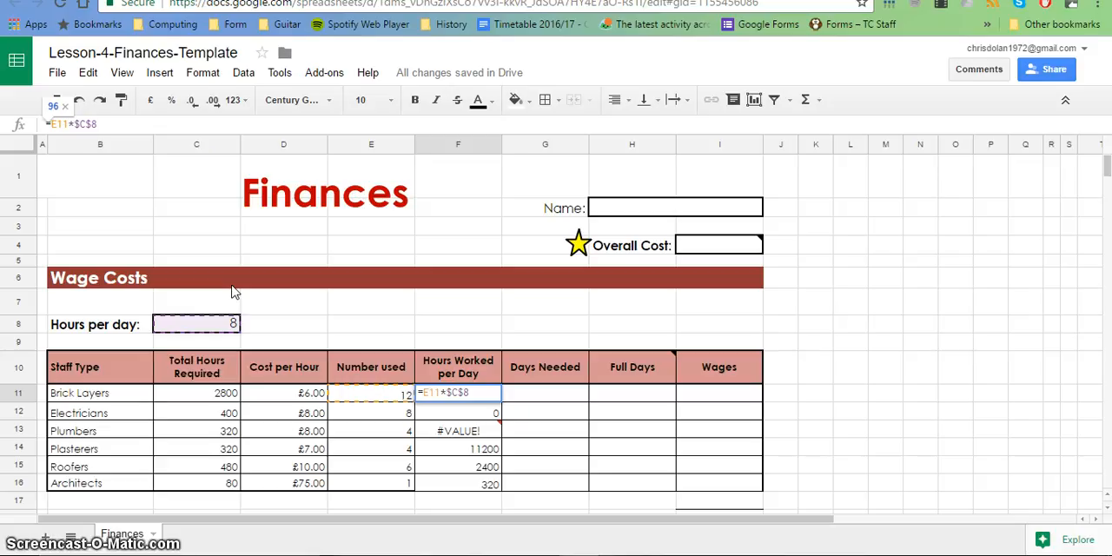
pyautogui.press('Return')
pyautogui.press('Up')
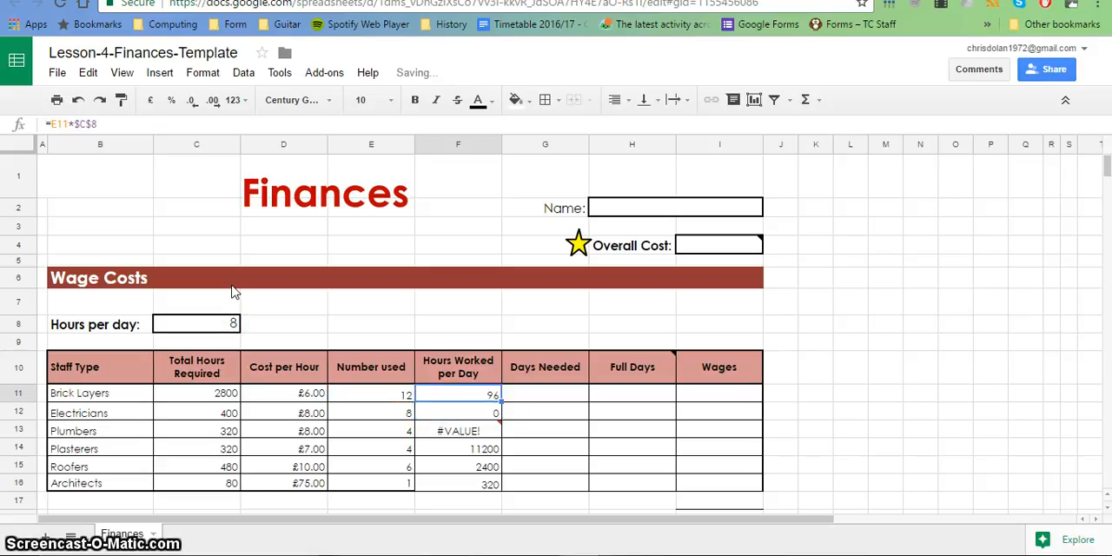
pyautogui.moveTo(499, 395); pyautogui.dragTo(499, 483)
# Examine the formulas in F11 to F16 to check their number-used references and the locked $C$8 reference.
pyautogui.click(489, 414)
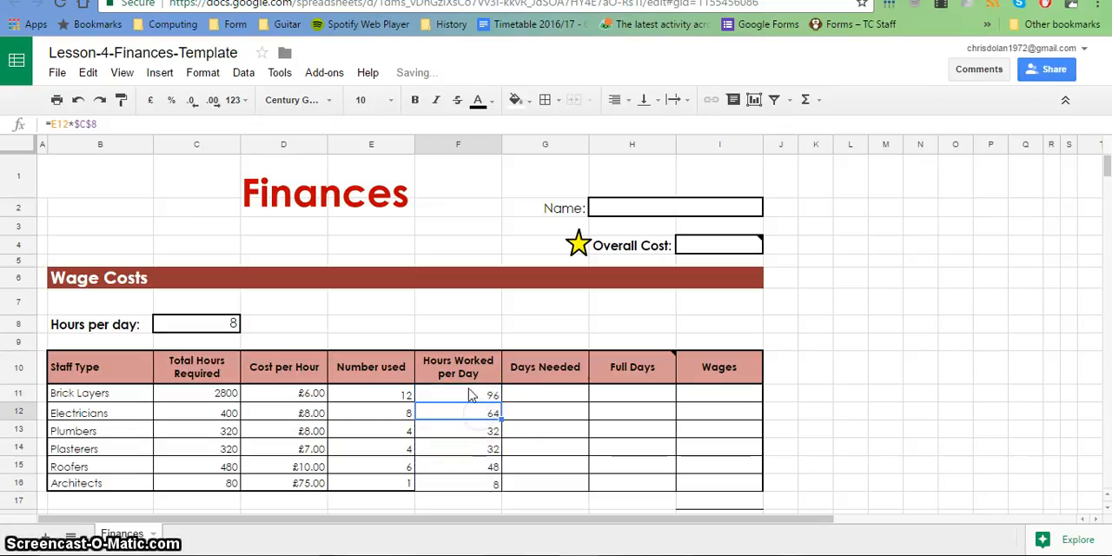
pyautogui.click(470, 396)
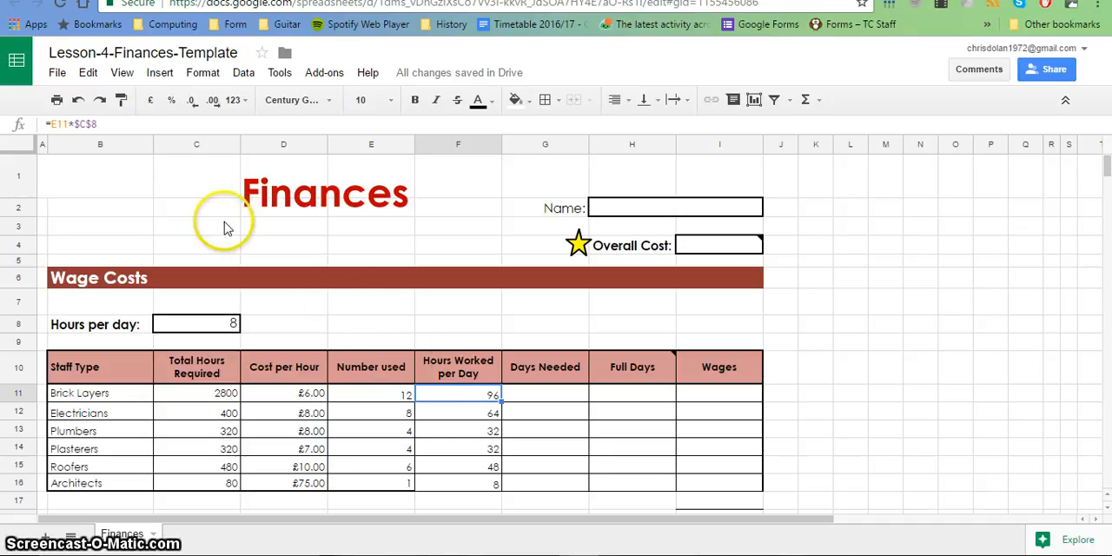
pyautogui.click(458, 415)
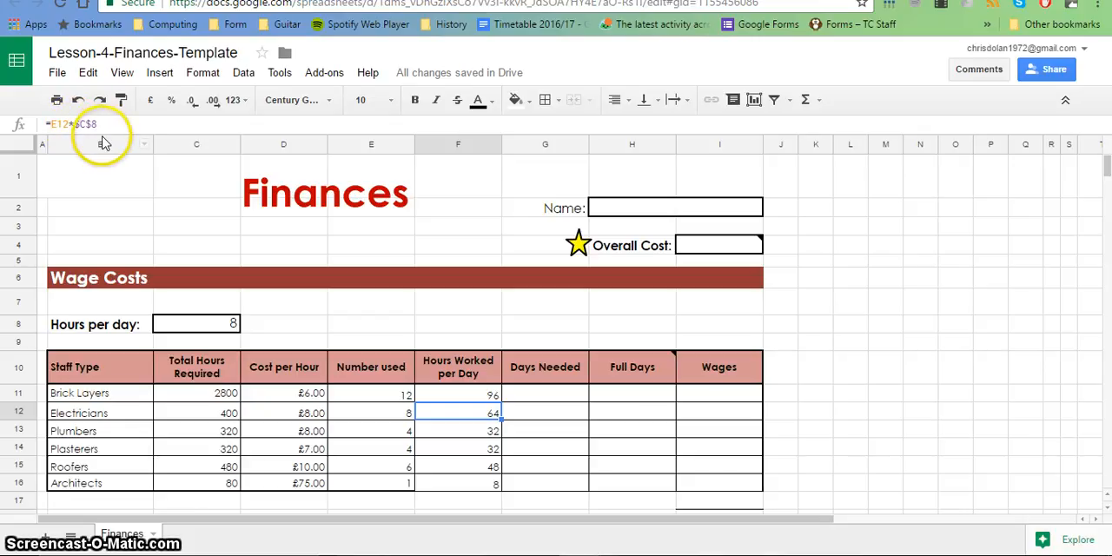
pyautogui.press('Down')
pyautogui.press('Down')
pyautogui.press('Down')
pyautogui.press('Down')
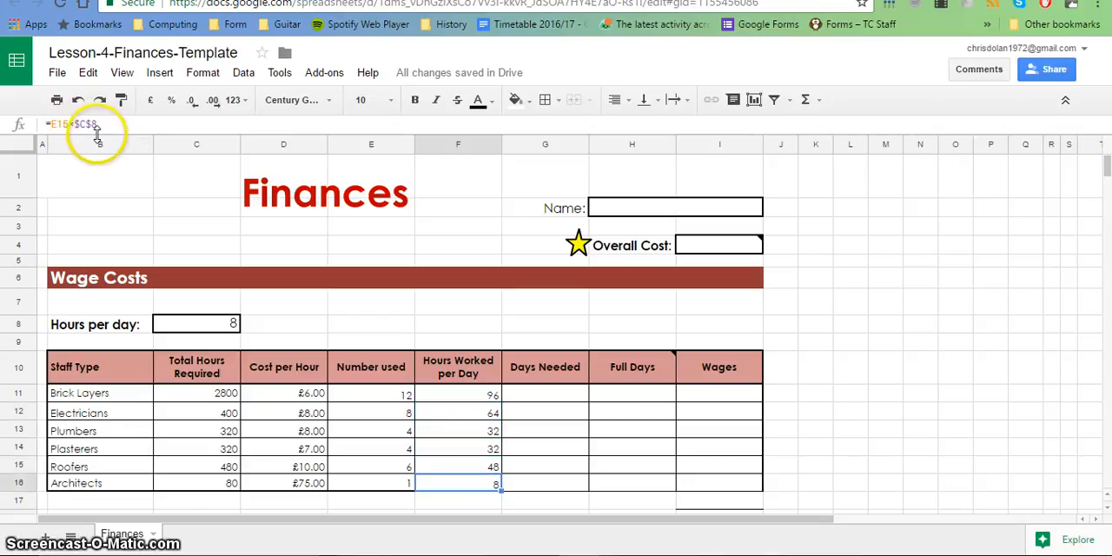
pyautogui.press('Up')
pyautogui.press('Up')
pyautogui.press('Up')
pyautogui.press('Up')
pyautogui.press('Up')
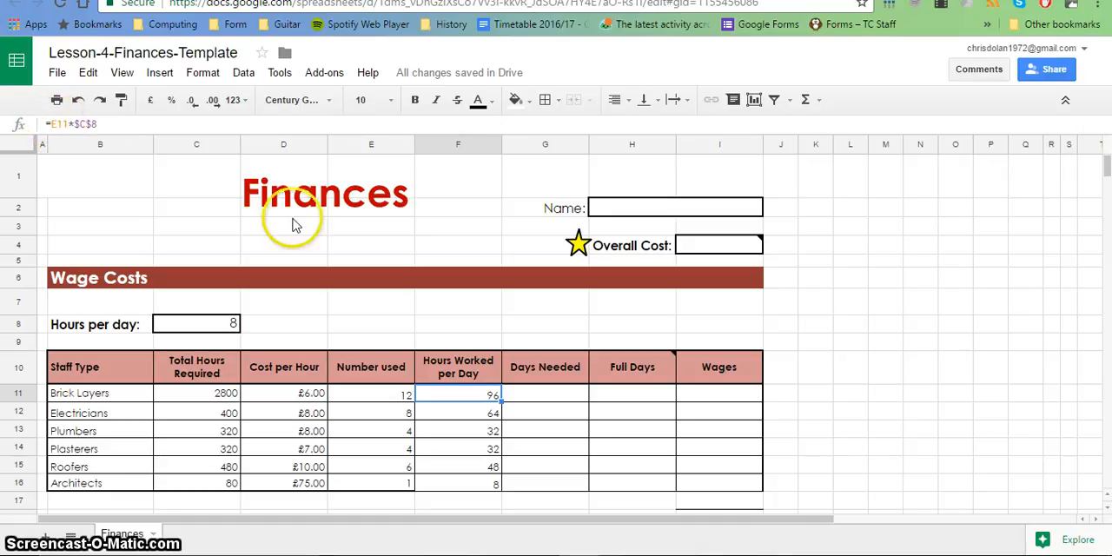
pyautogui.click(185, 224)
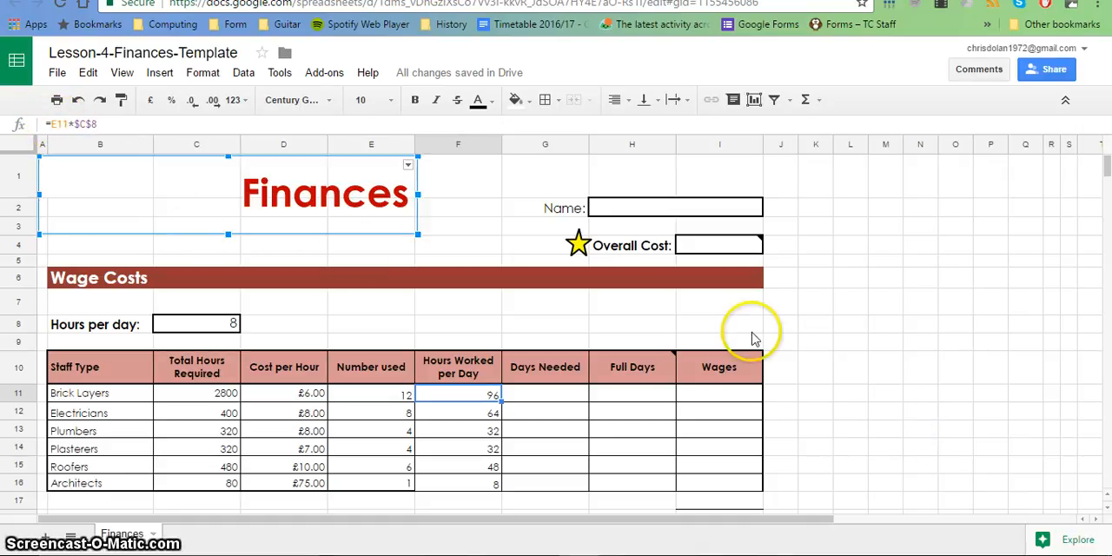
# Enter the note "relative" in cell I8 above the Wages header, and select F11 to show its formula.
pyautogui.click(683, 329)
pyautogui.write('re')
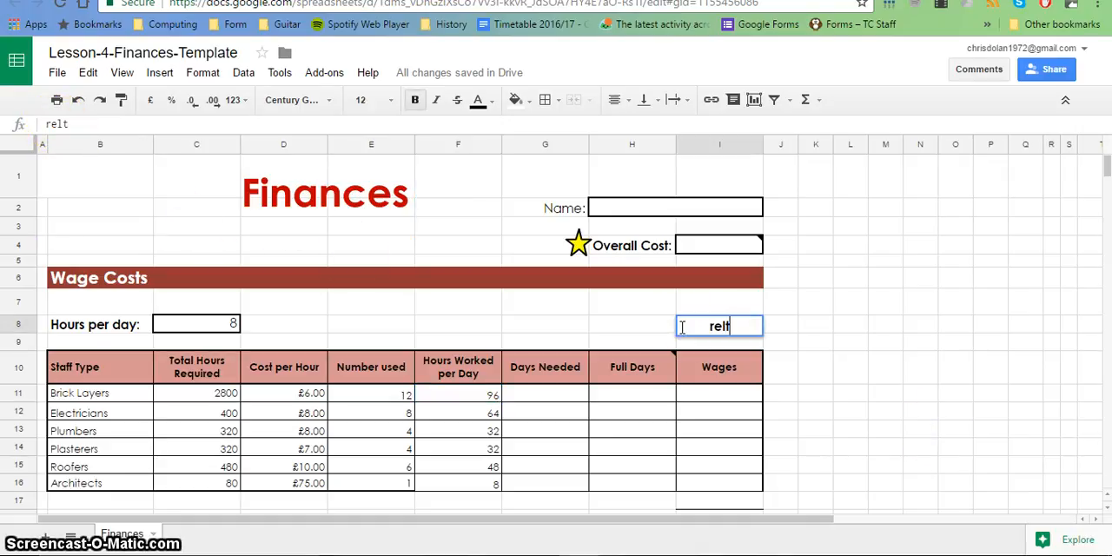
pyautogui.write('lt')
pyautogui.press('BackSpace')
pyautogui.press('Up')
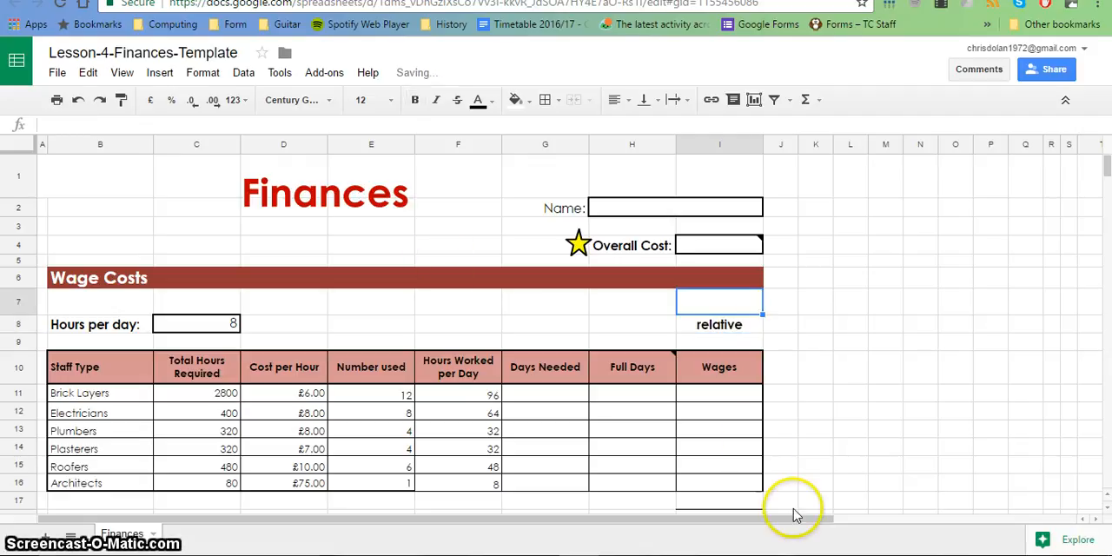
pyautogui.click(451, 394)
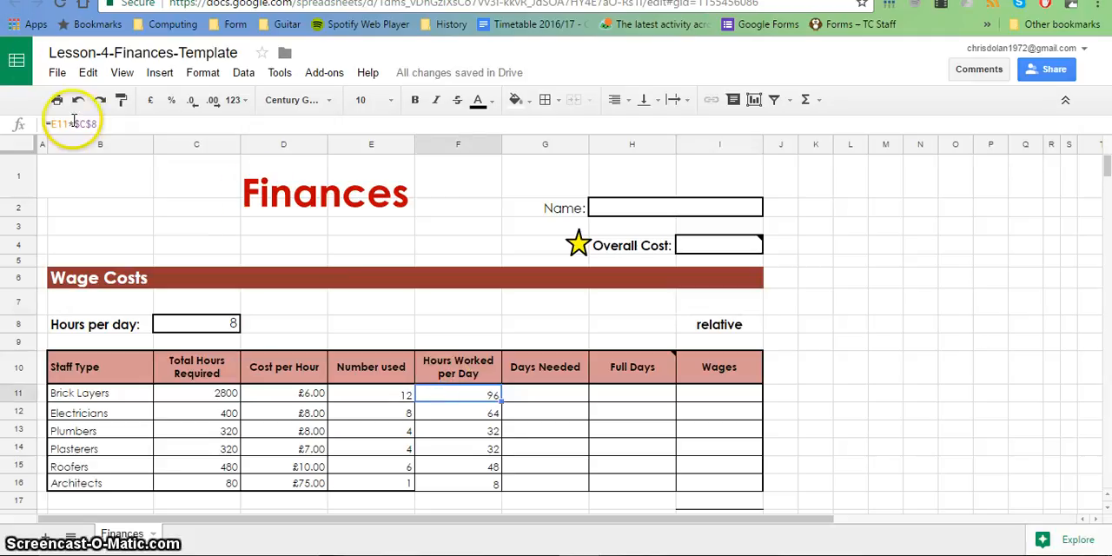
# Enter the note "absolute" in cell I7 directly above the relative note, and return to the formula in F11.
pyautogui.click(684, 308)
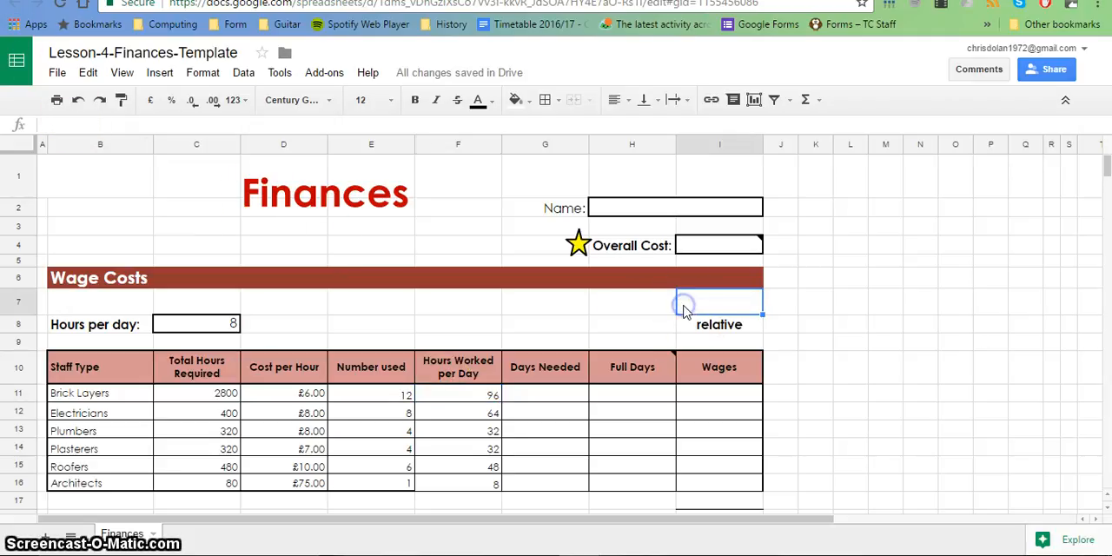
pyautogui.write('absolute')
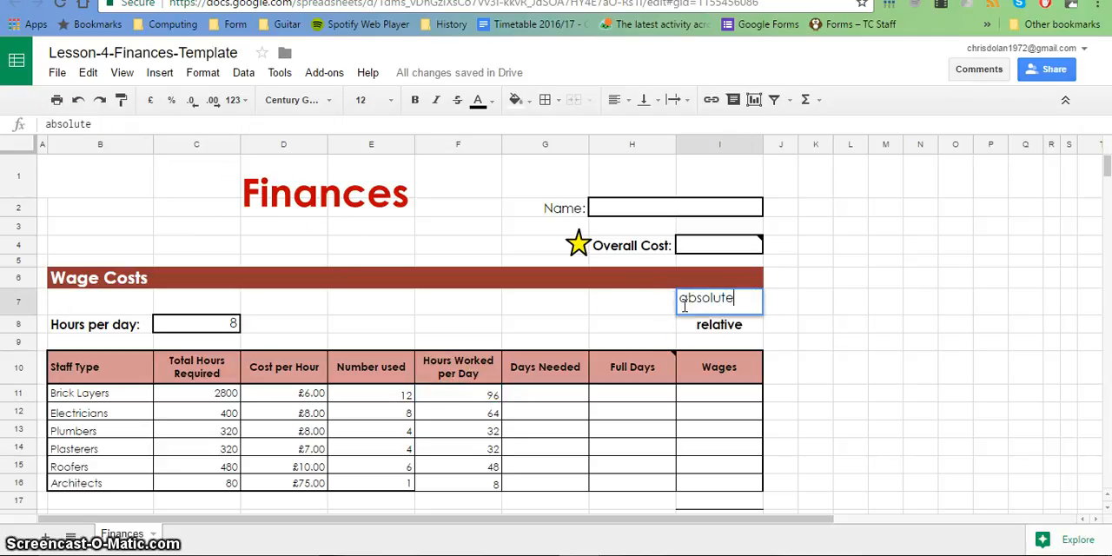
pyautogui.click(634, 311)
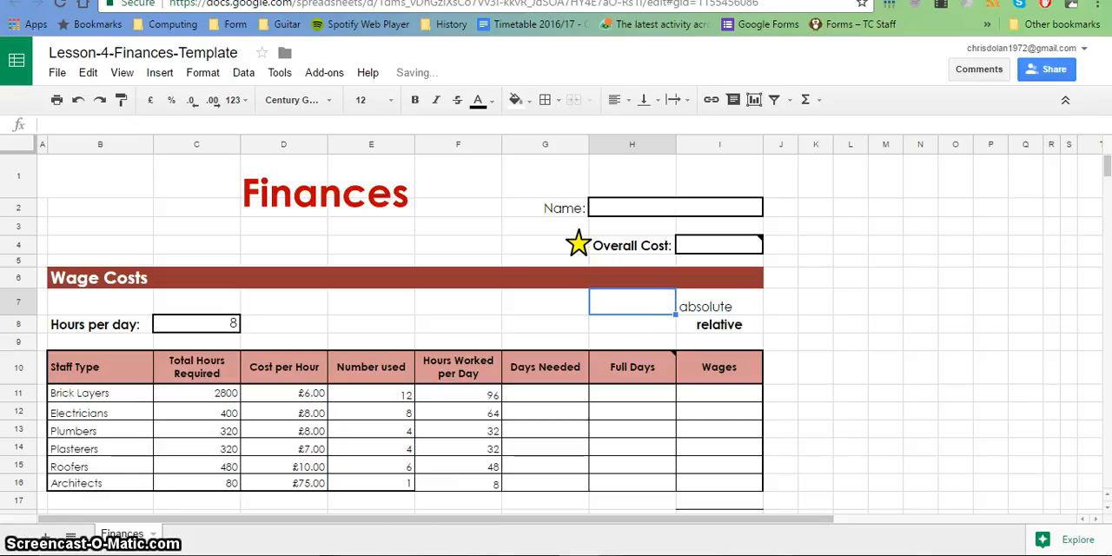
pyautogui.click(469, 395)
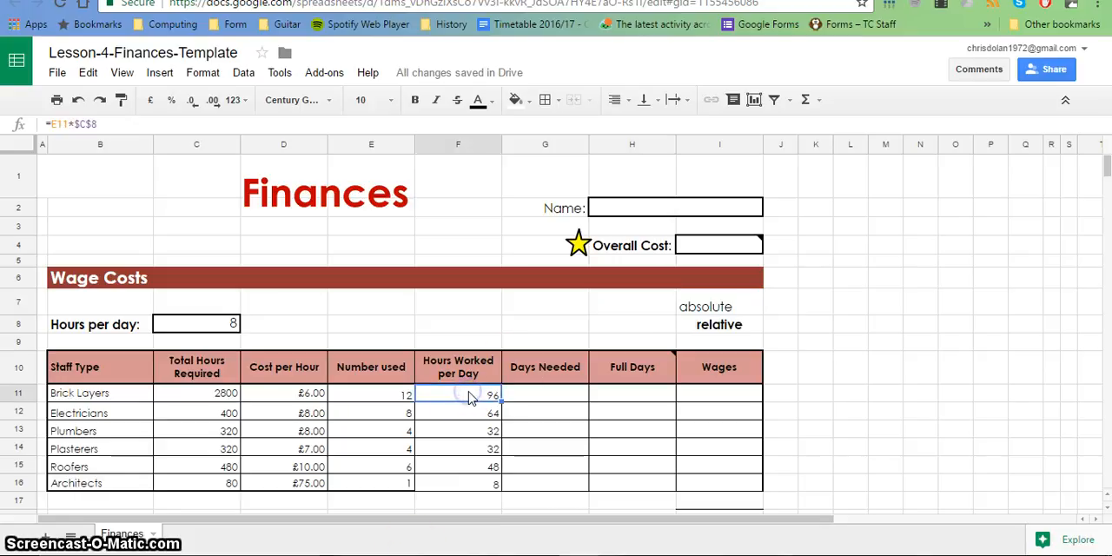